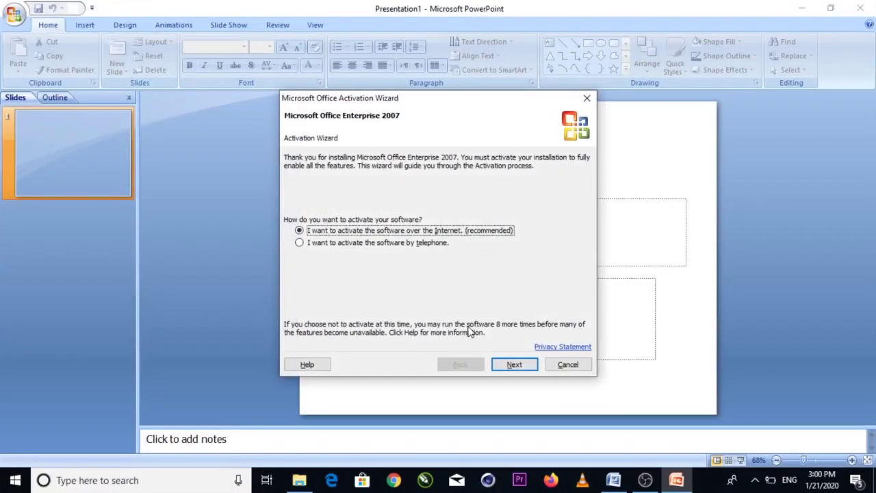
Step: Cancel the Activation Wizard to reveal Presentation1's blank title slide
click(566, 364)
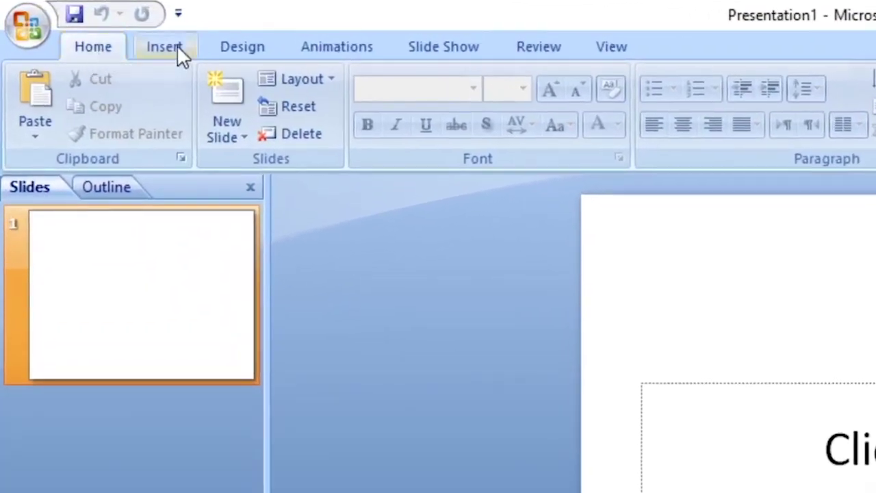
click(176, 46)
click(242, 47)
click(345, 46)
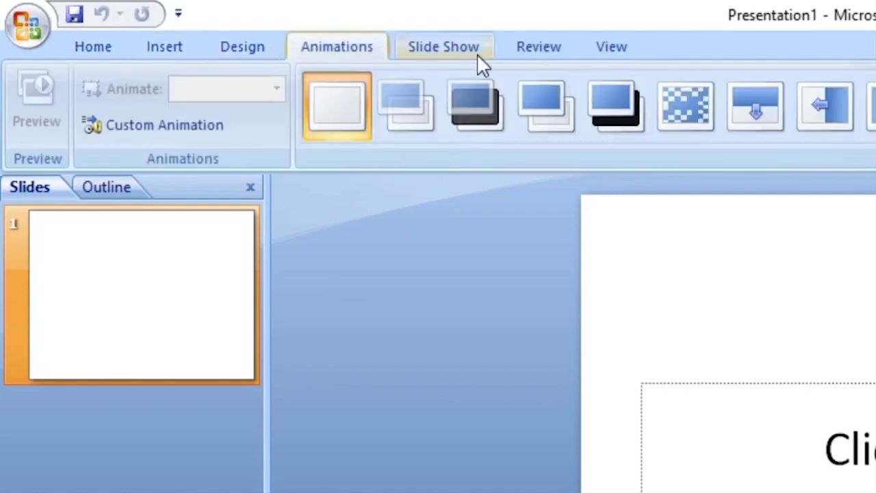
click(478, 49)
click(538, 47)
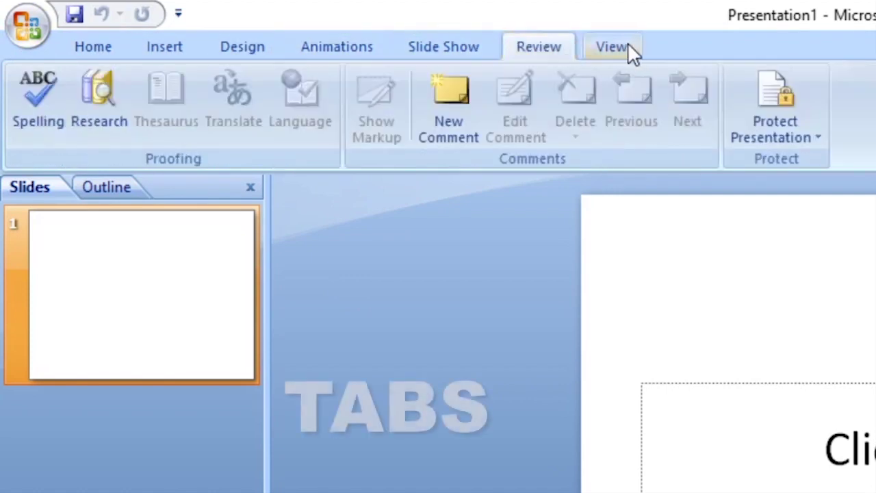
click(629, 48)
click(89, 50)
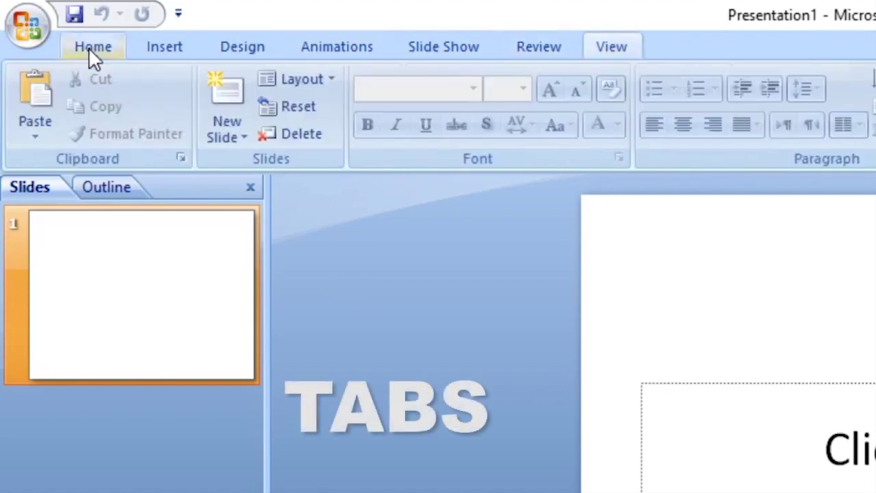
click(164, 47)
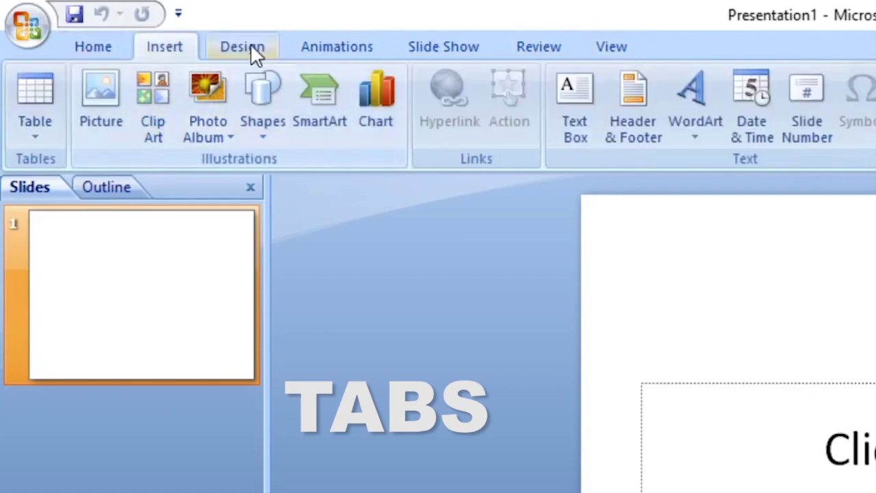
click(250, 48)
click(347, 52)
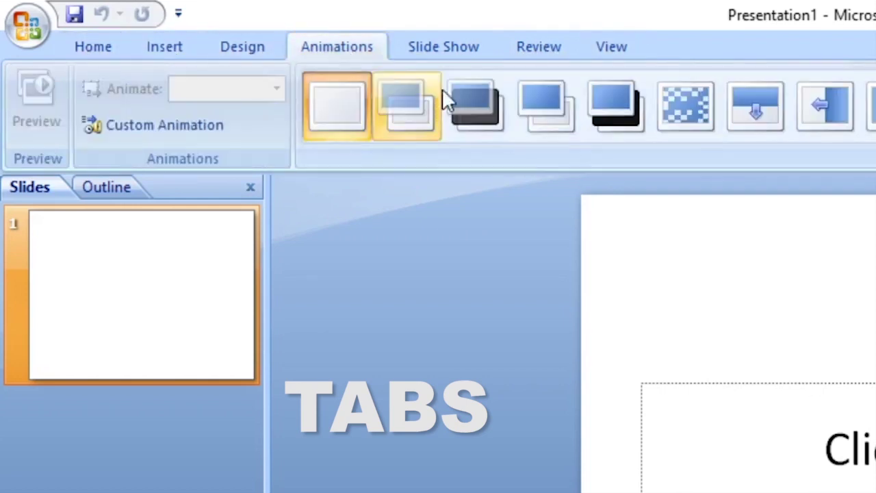
click(457, 50)
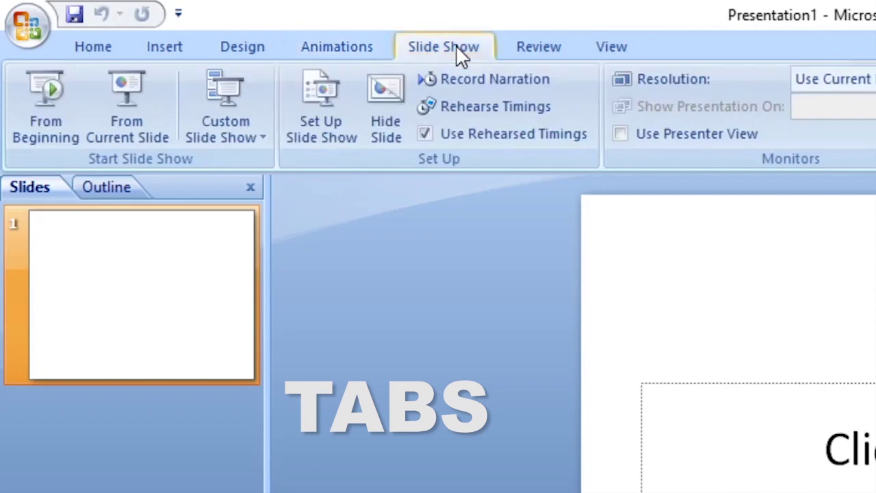
click(537, 48)
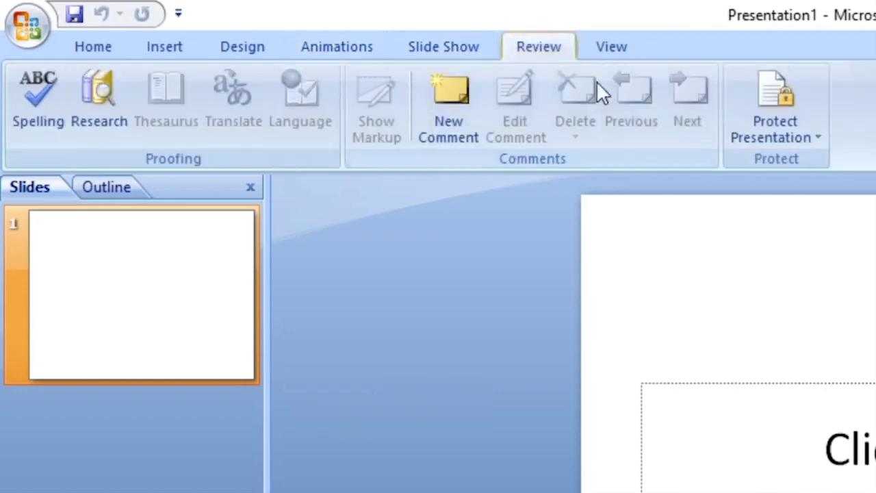
click(619, 48)
click(104, 47)
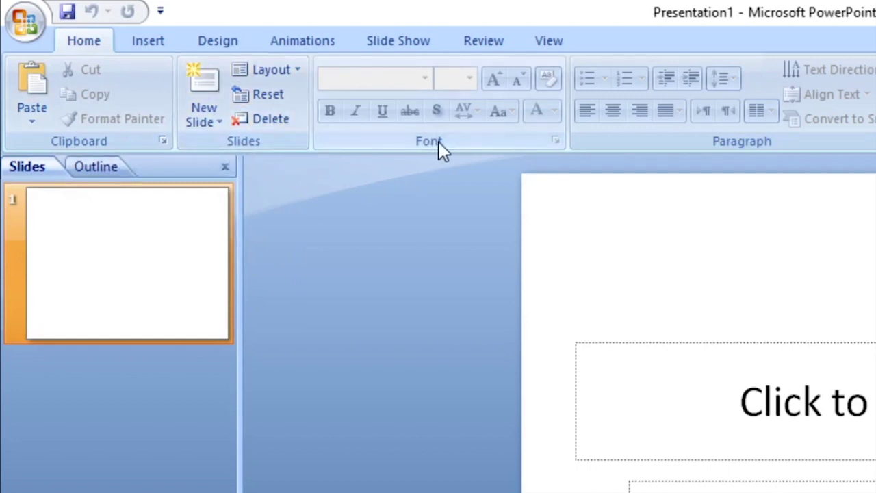
click(152, 41)
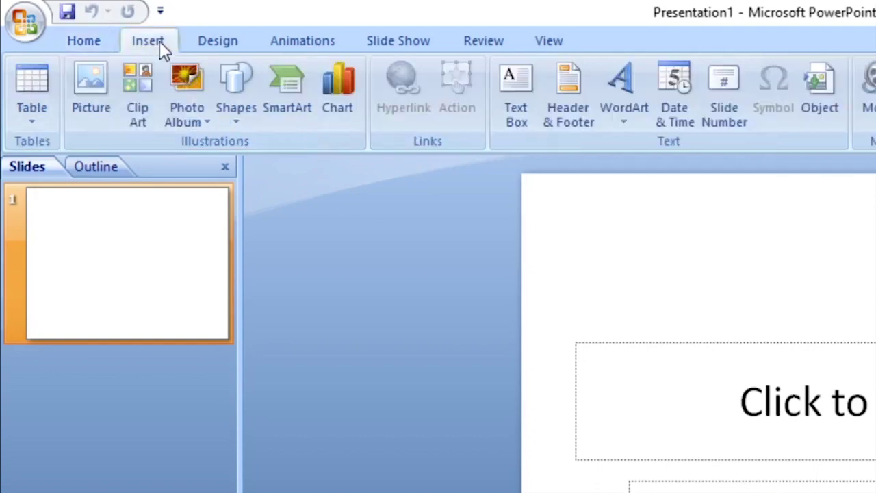
click(218, 41)
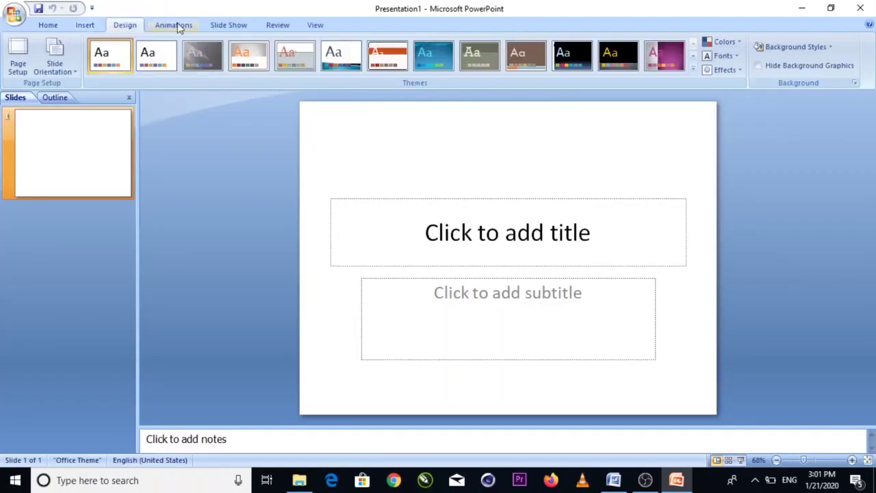
click(174, 24)
click(228, 25)
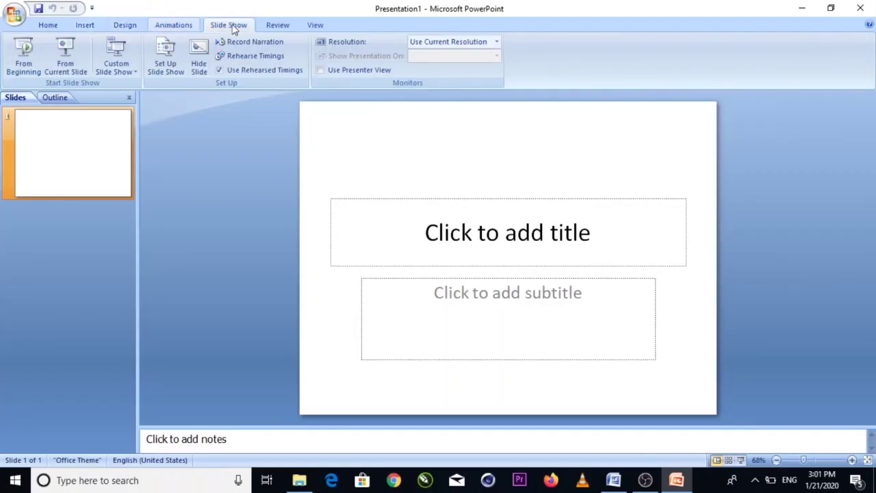
click(277, 24)
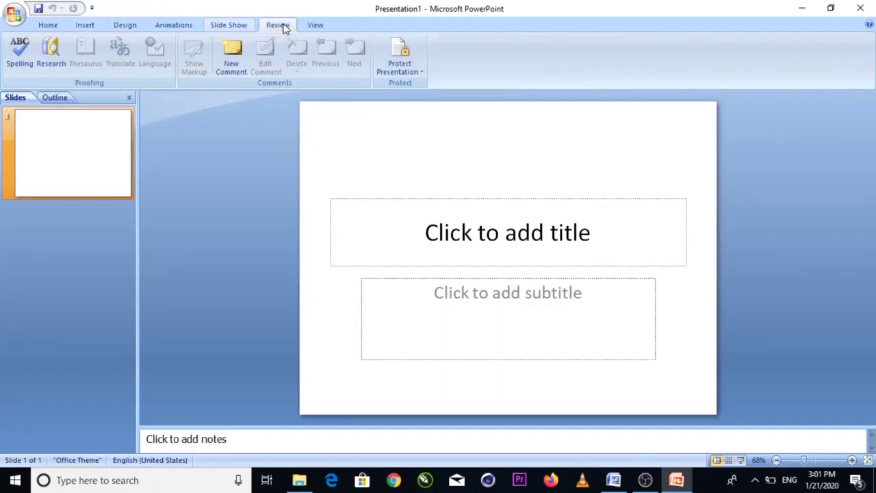
click(48, 24)
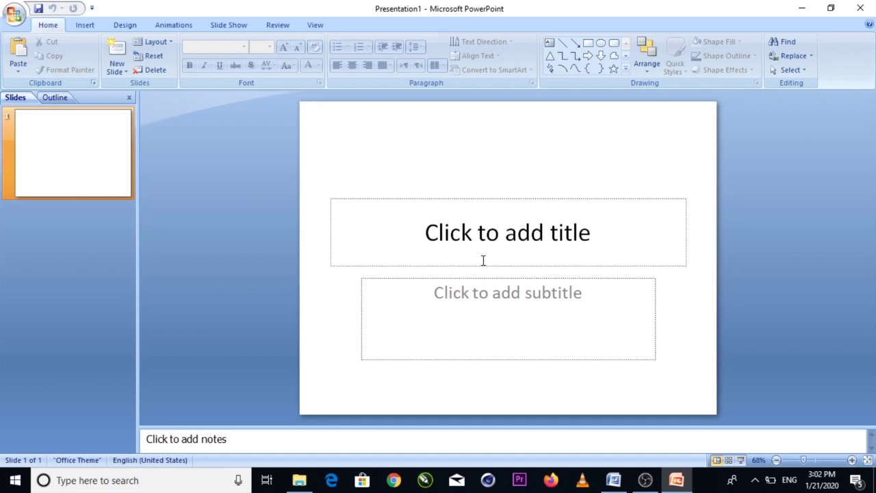
Step: Type the title 'Welcome to Powerpoint Class' on the title slide
click(497, 239)
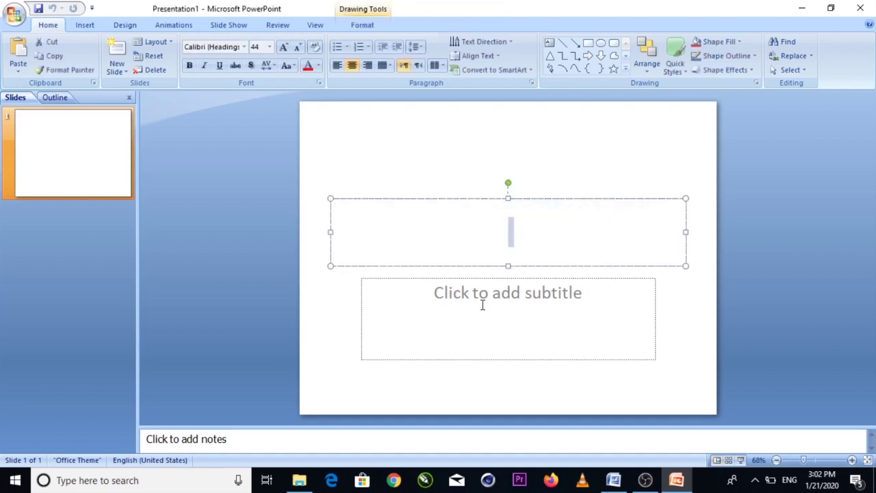
text(W)
key(BackSpace)
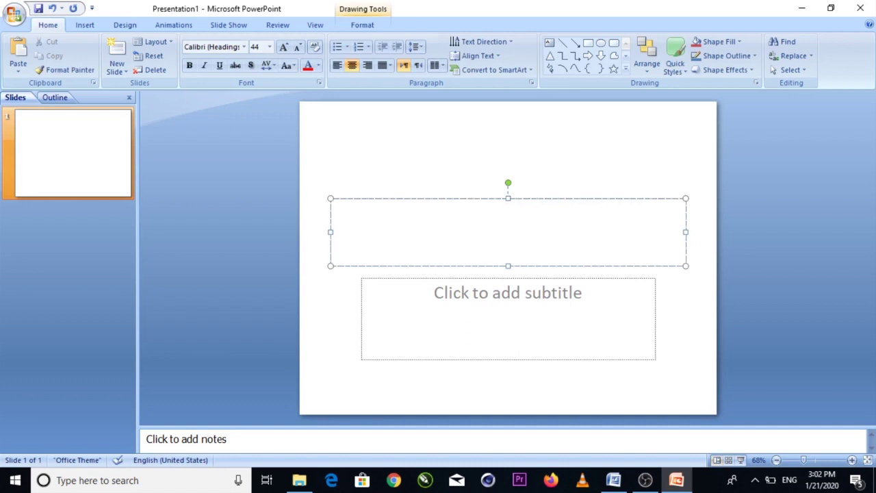
text(Welcome)
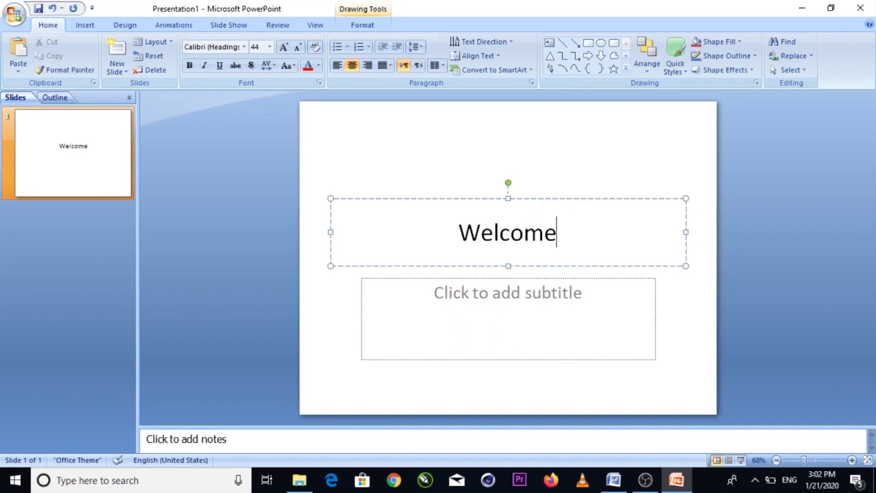
text( to )
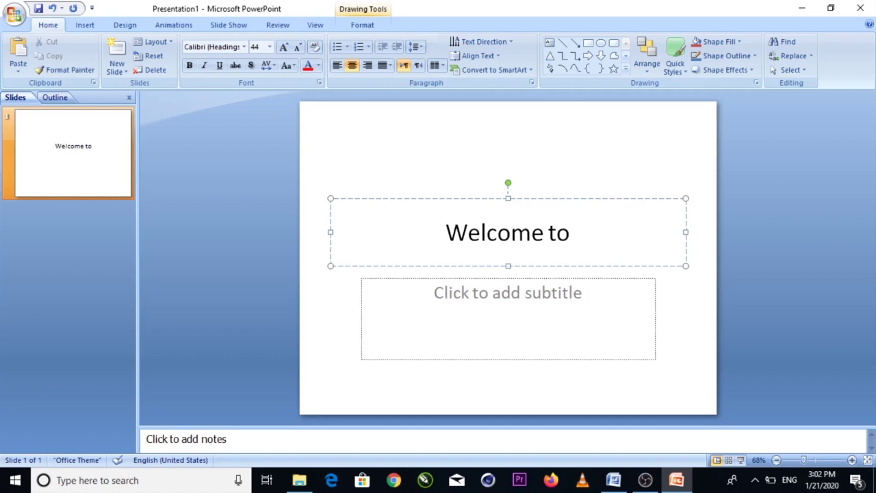
text(Power)
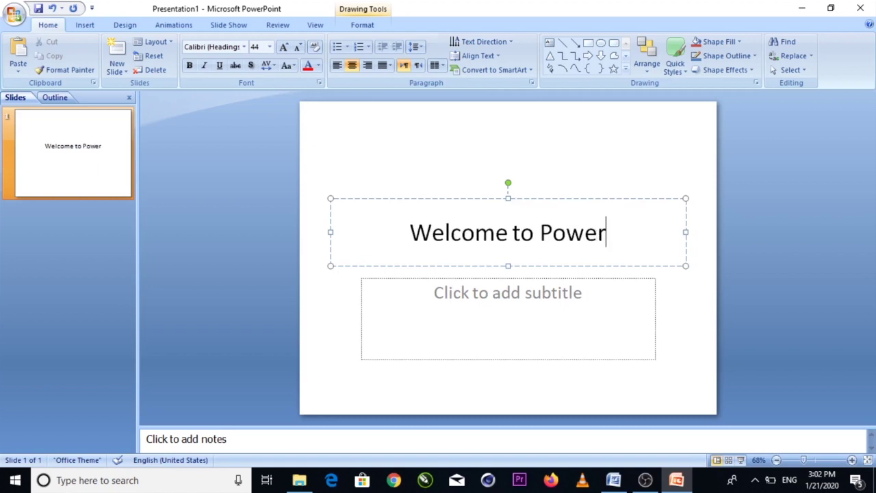
text(point )
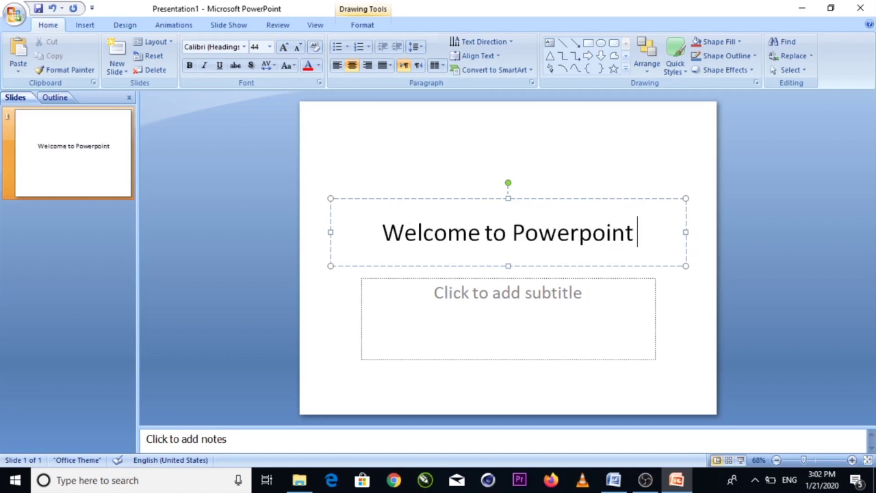
text(Class)
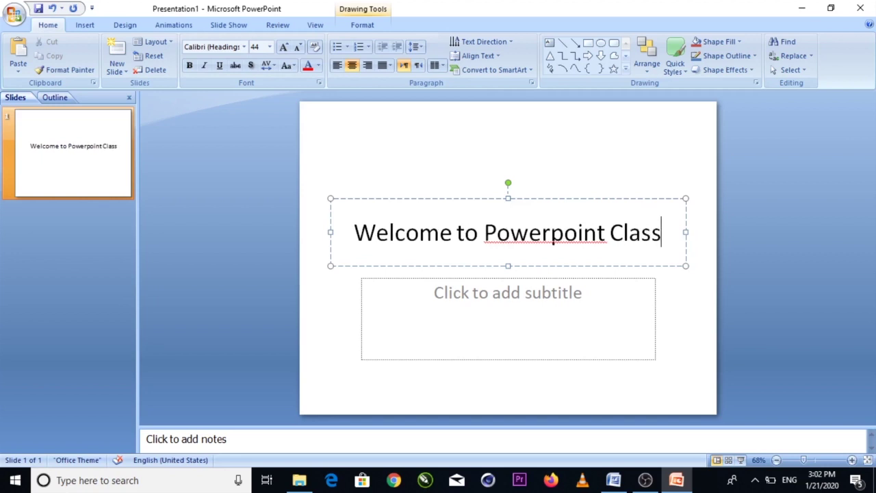
Step: Fill the subtitle with 'By' and the presenter's full name, correcting typos
click(501, 311)
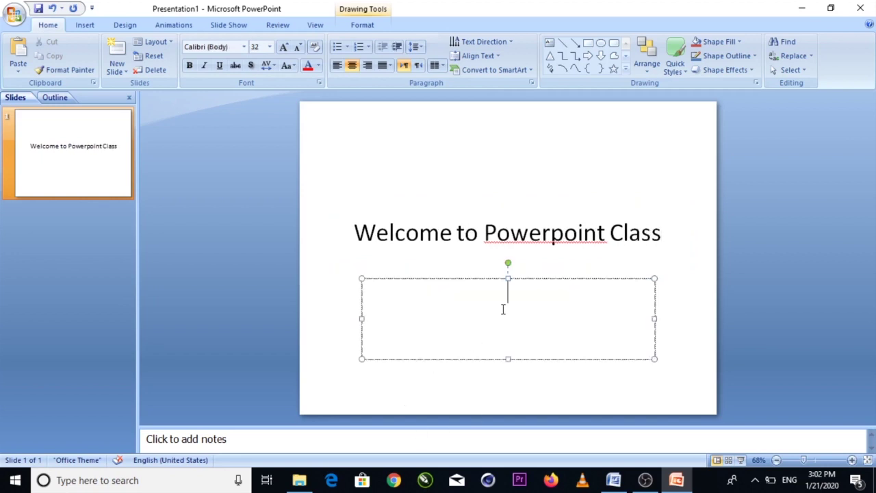
text(B)
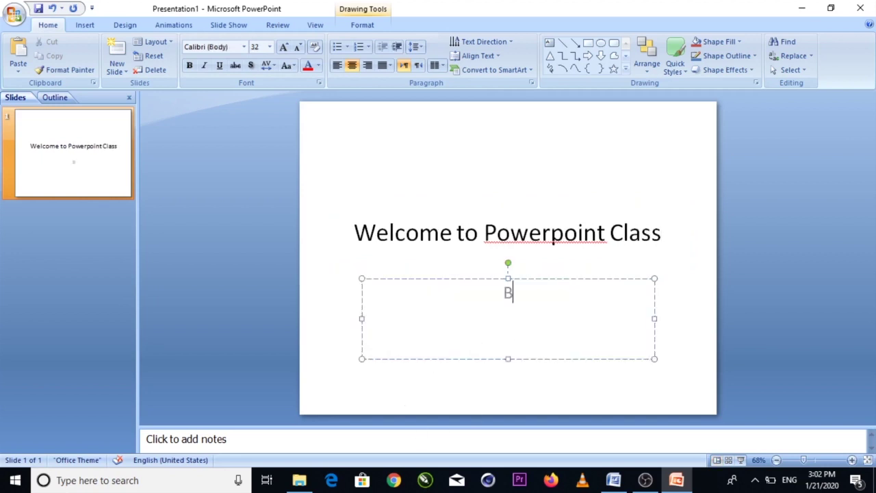
text(y Yusufuddee)
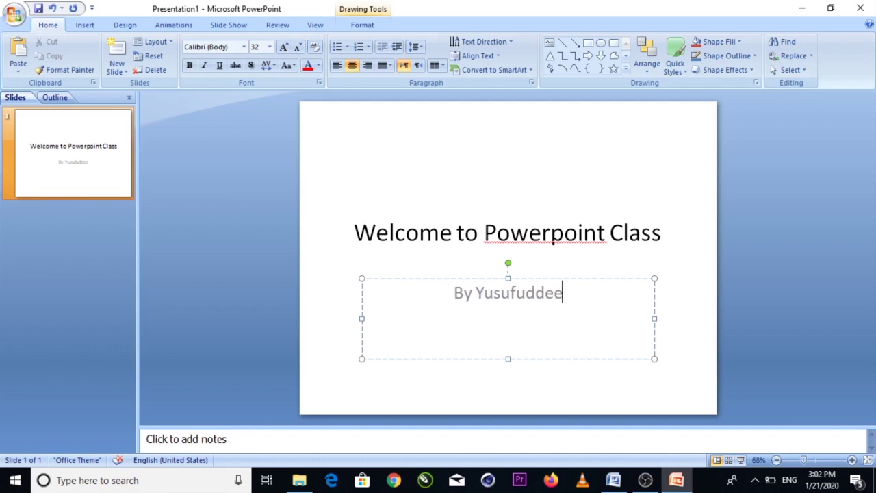
text(n A. Yuduf)
key(BackSpace)
key(BackSpace)
key(BackSpace)
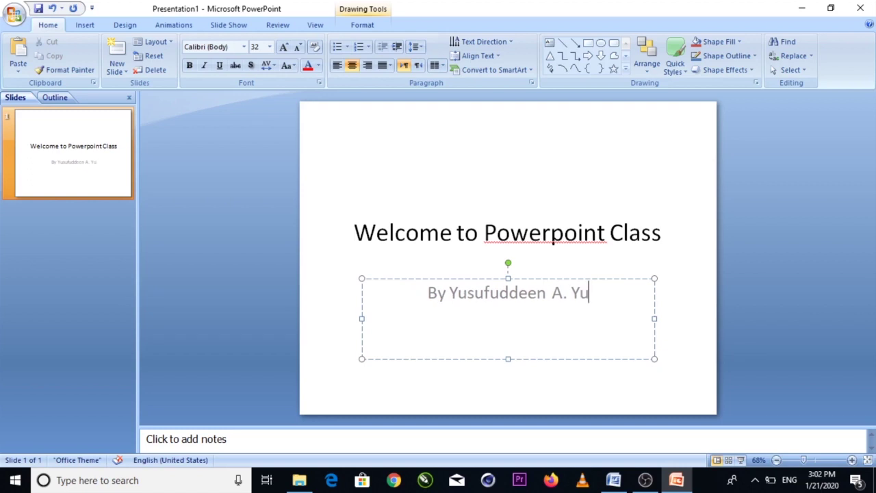
text(us)
key(BackSpace)
key(BackSpace)
text(s)
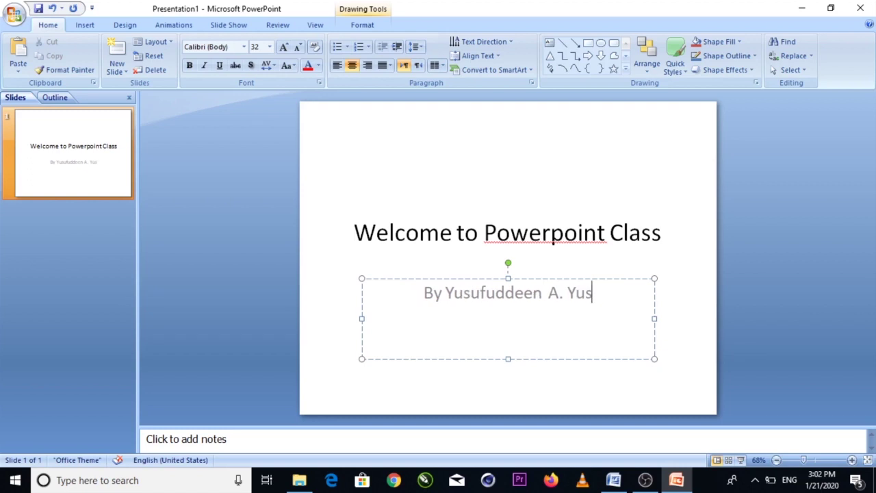
text(uf)
click(336, 275)
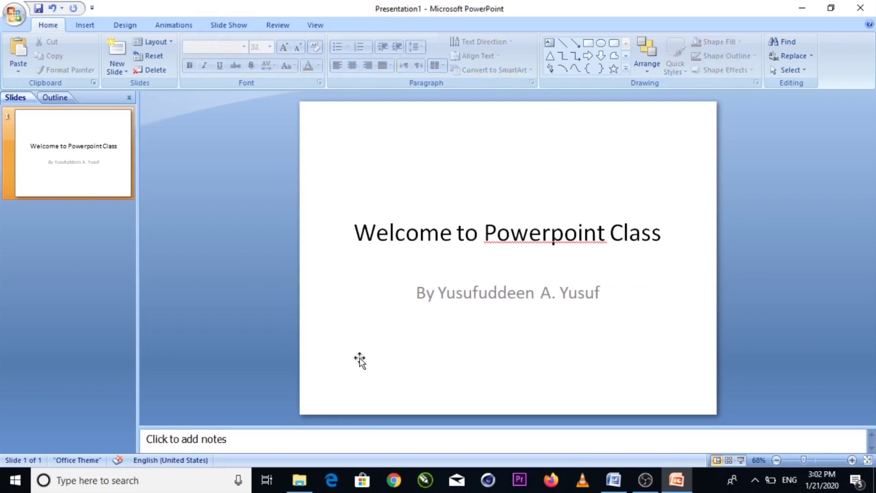
Step: Try the Apex, Aspect, Civic, Concourse, Equity and Flow themes, ending on Module
click(478, 294)
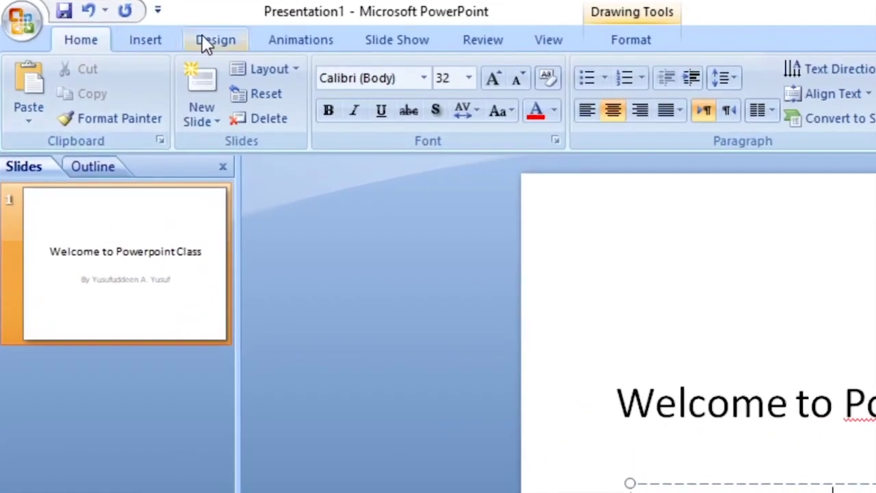
click(203, 40)
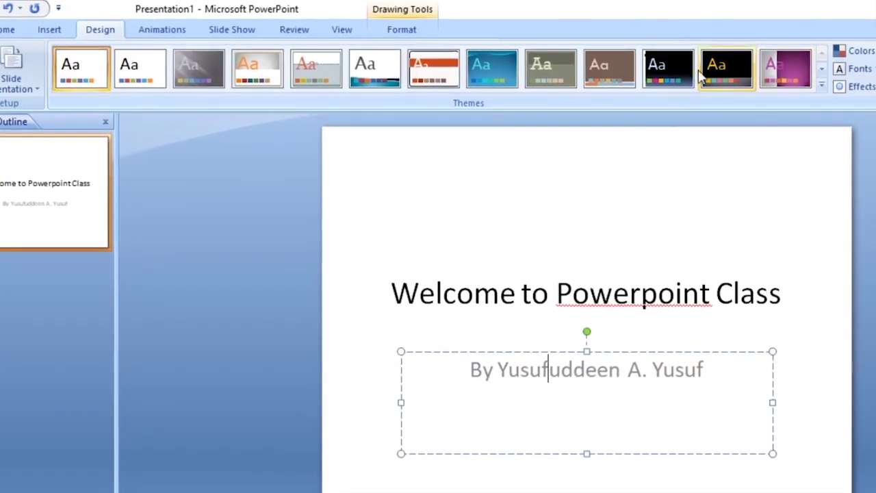
click(146, 72)
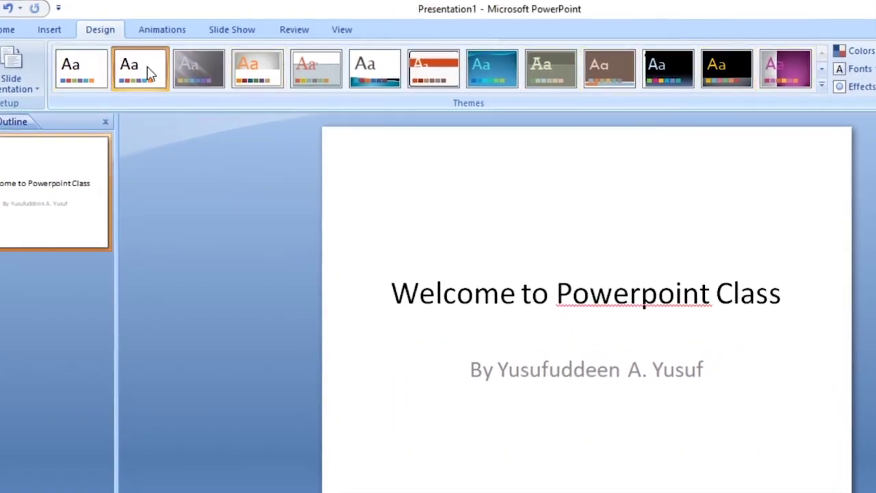
click(209, 70)
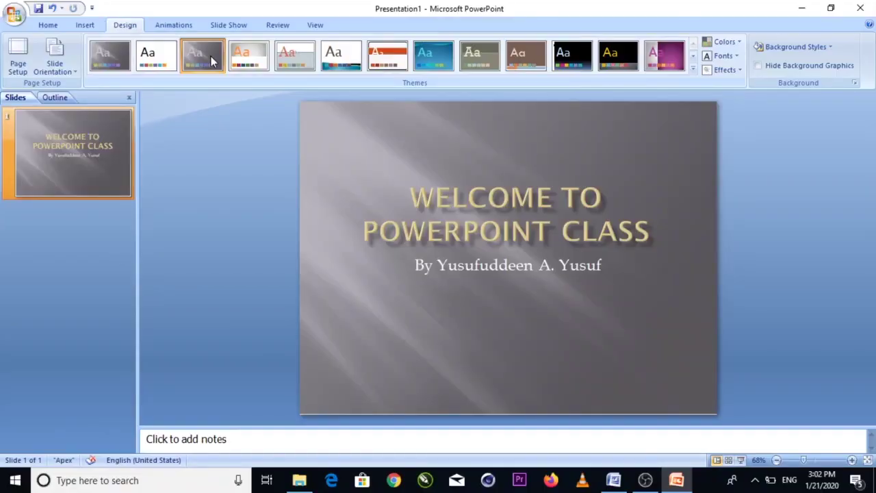
click(255, 58)
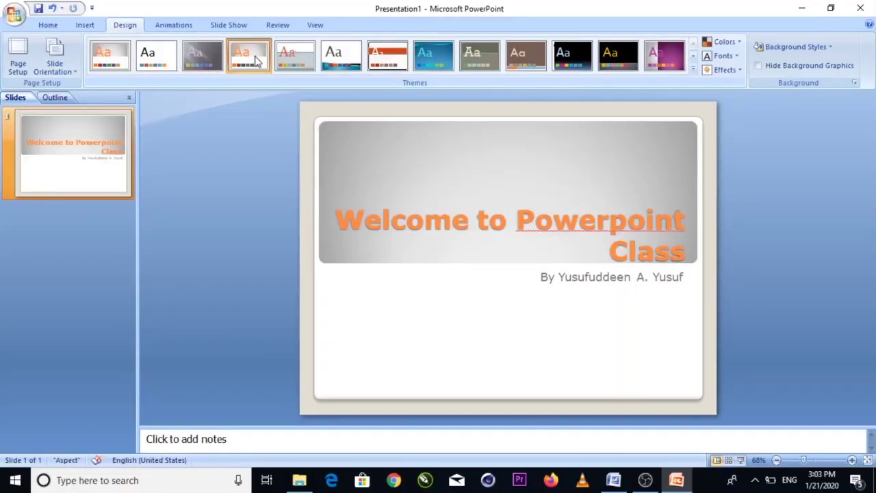
click(297, 59)
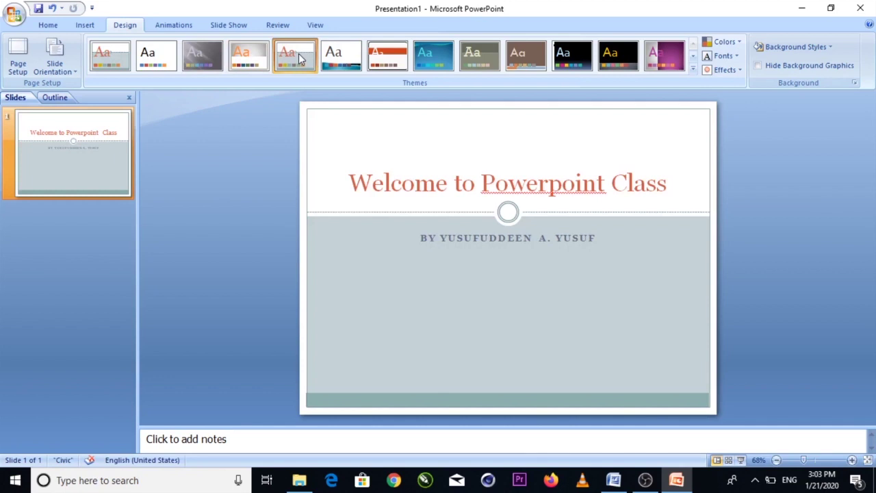
click(340, 59)
click(408, 60)
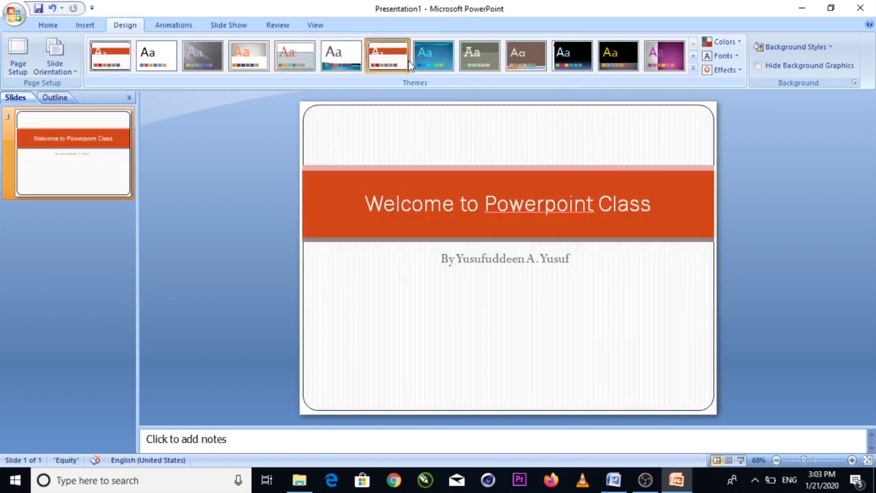
click(453, 59)
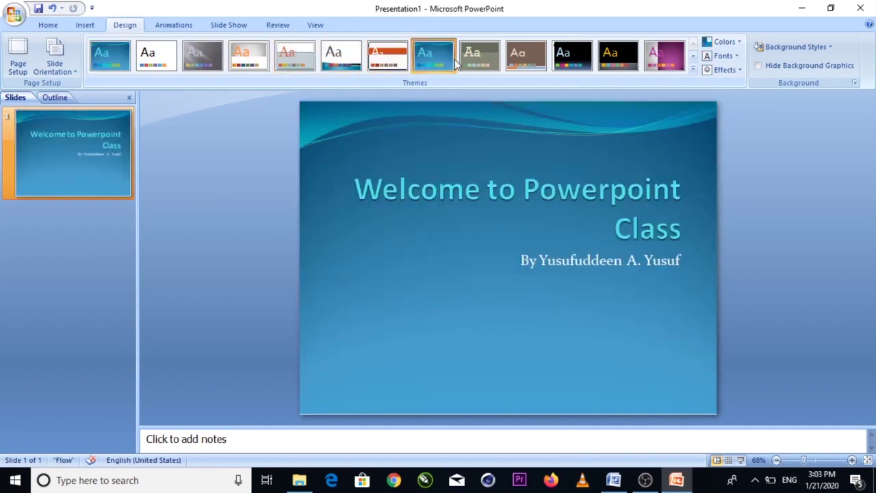
click(609, 61)
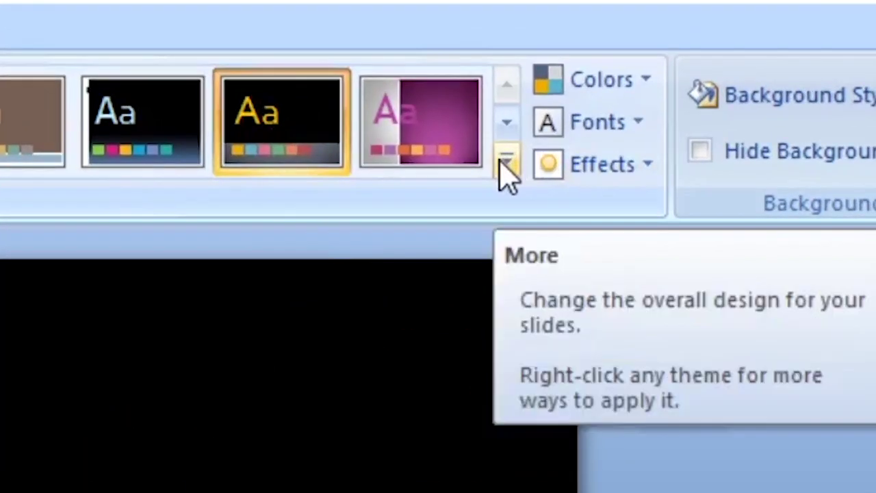
Step: Switch the presentation from the Module theme to Oriel using the full themes gallery
click(502, 166)
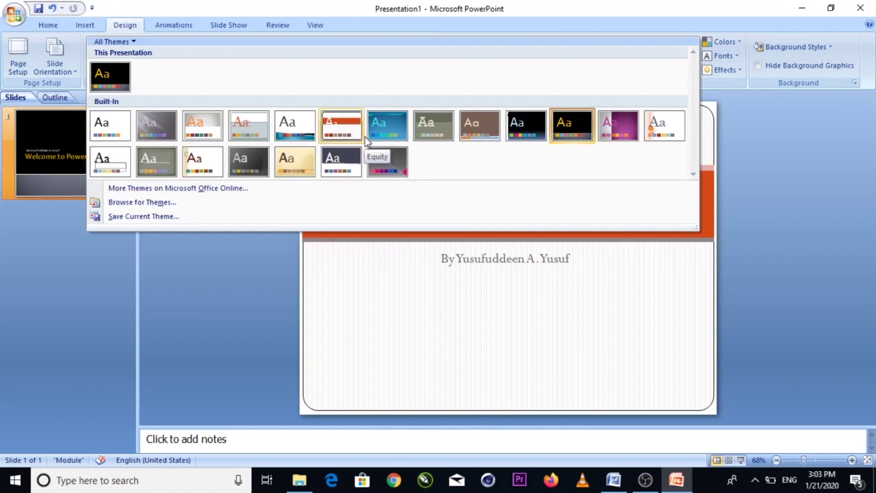
click(662, 130)
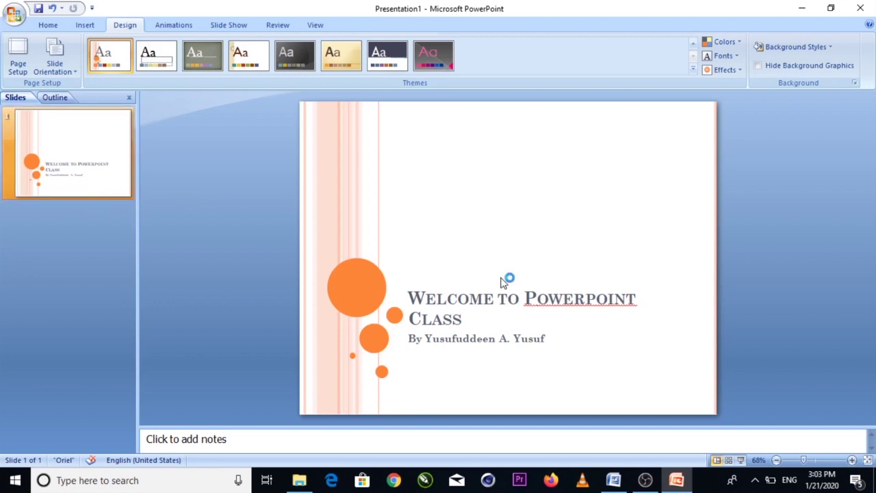
Step: Hyphenate the title to 'Power-point' and add a second, empty title-and-content slide
click(585, 301)
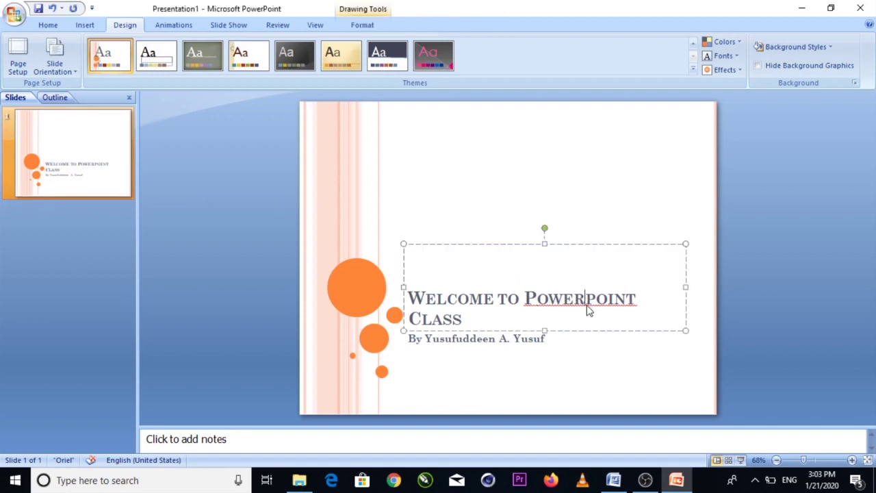
text(-)
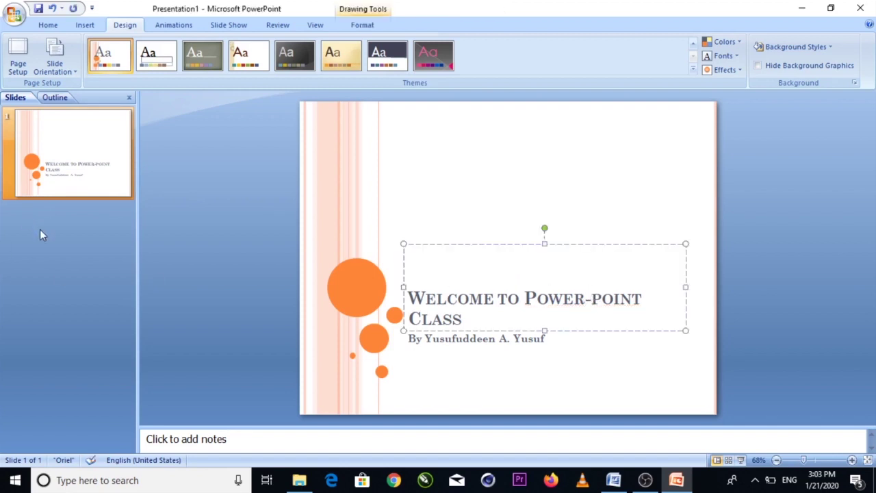
click(61, 161)
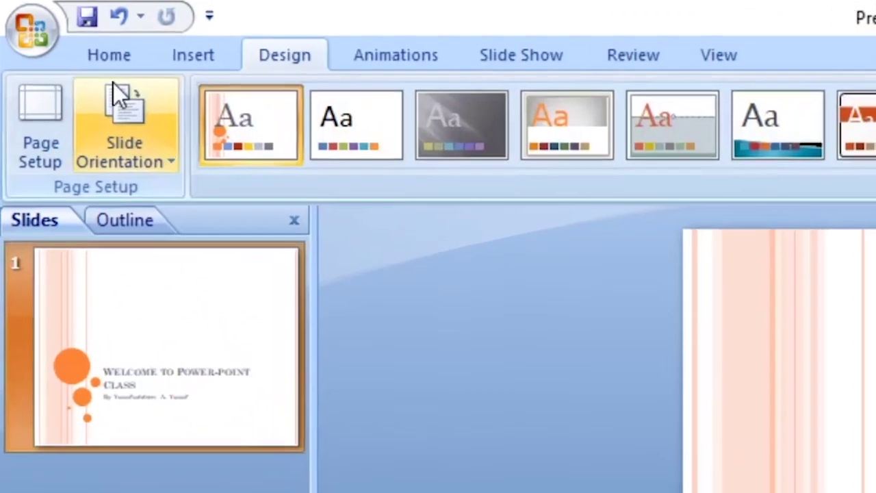
click(48, 26)
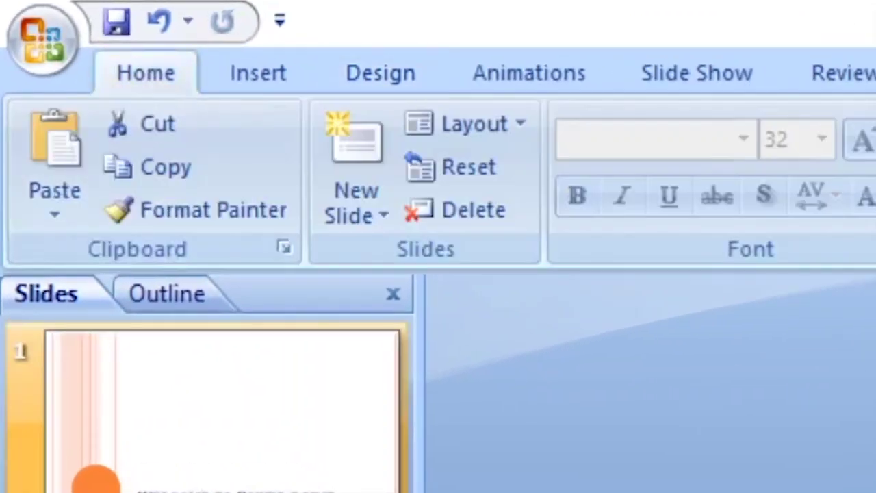
click(375, 186)
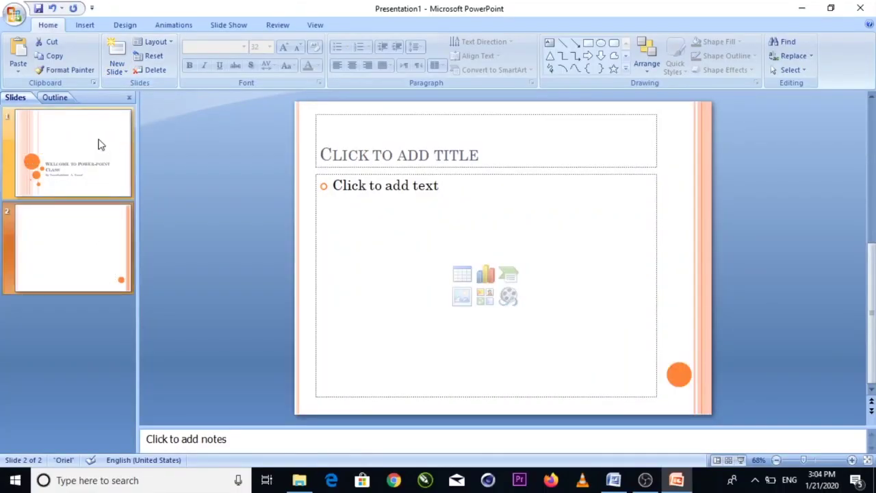
Step: Title slide 2 'We are going to talk about presentation in PowerPoint' and add the bullet 'Powerpoint is a Microsoft Software for Doing'
click(101, 144)
click(75, 253)
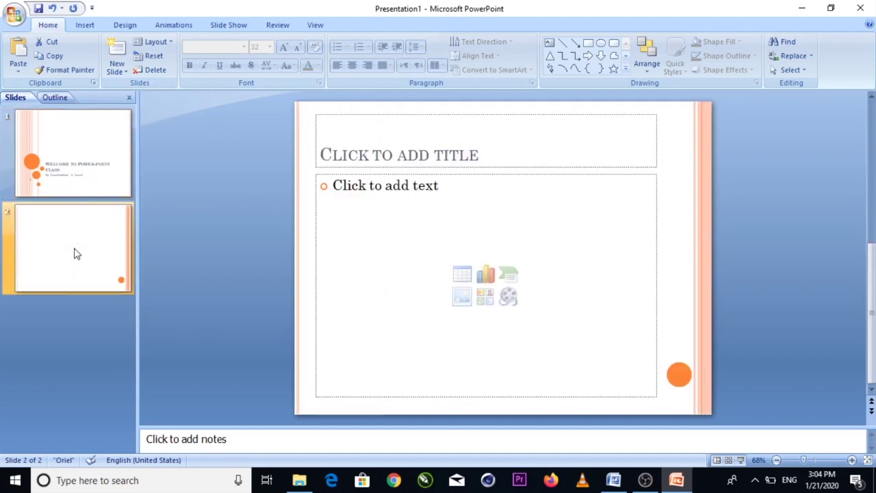
click(413, 156)
text(We)
text(e)
key(BackSpace)
key(BackSpace)
key(BackSpace)
key(BackSpace)
key(BackSpace)
key(BackSpace)
key(BackSpace)
key(BackSpace)
key(BackSpace)
text(We are going to t)
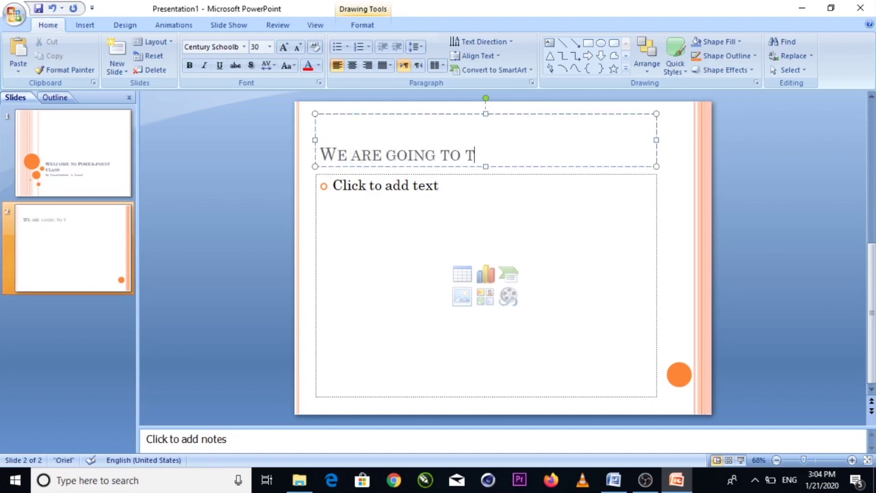
text(alk about presentation)
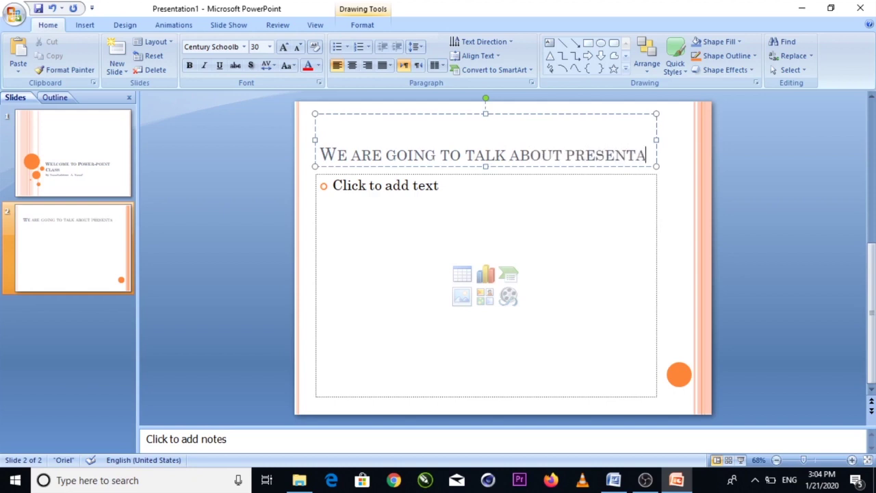
text( in powe)
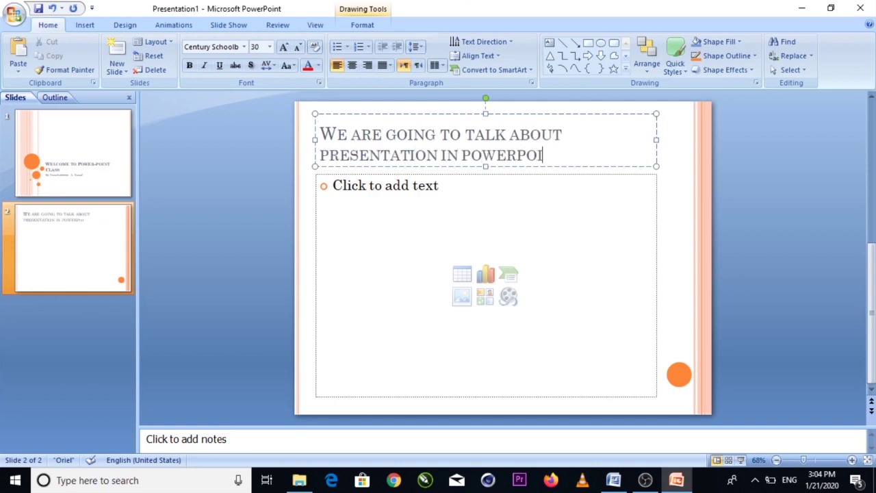
click(422, 220)
text(Po)
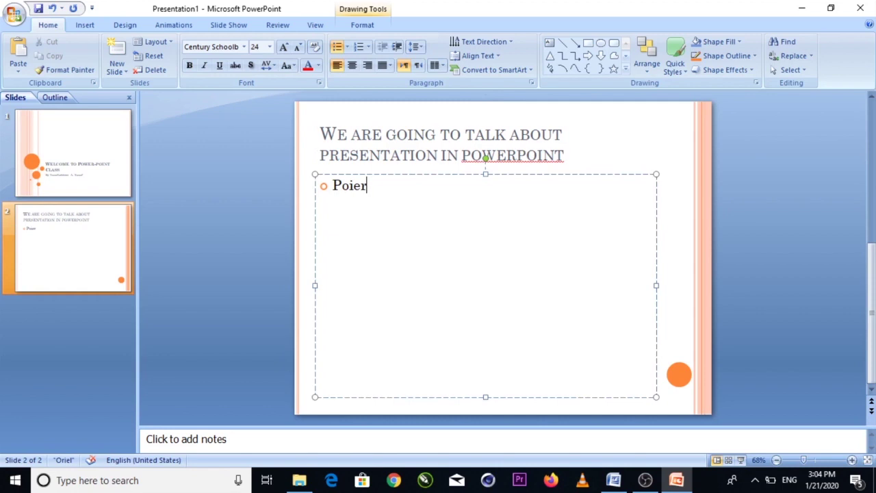
text(werpoint is a Micros)
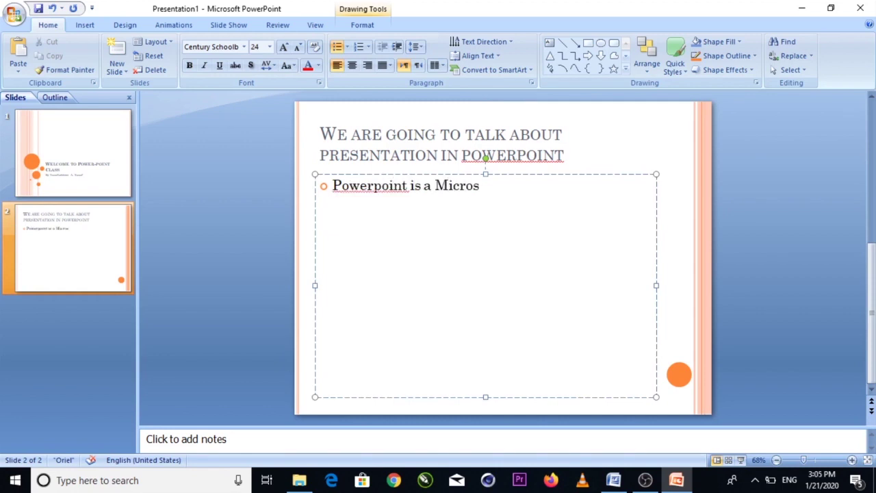
text(oft Software for Doing Presentation.)
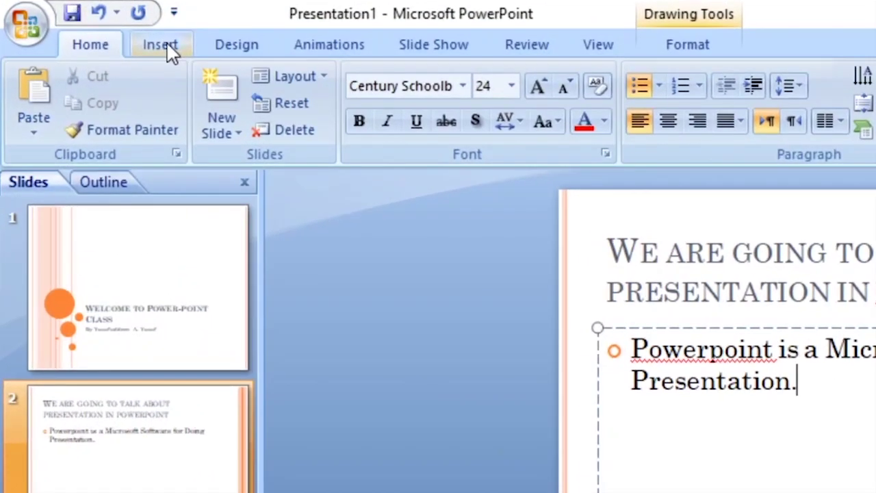
Step: Insert the ydeen tv logo image 'unnamed' from the Pictures folder onto slide 2
click(163, 43)
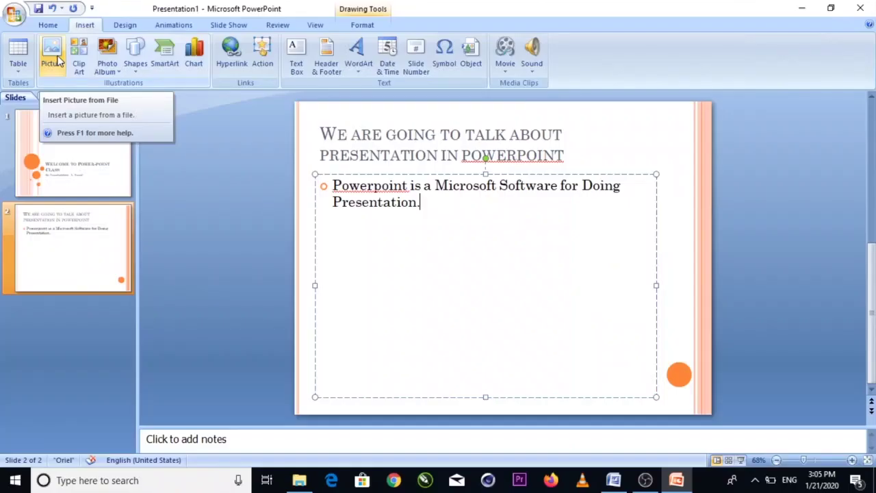
click(110, 114)
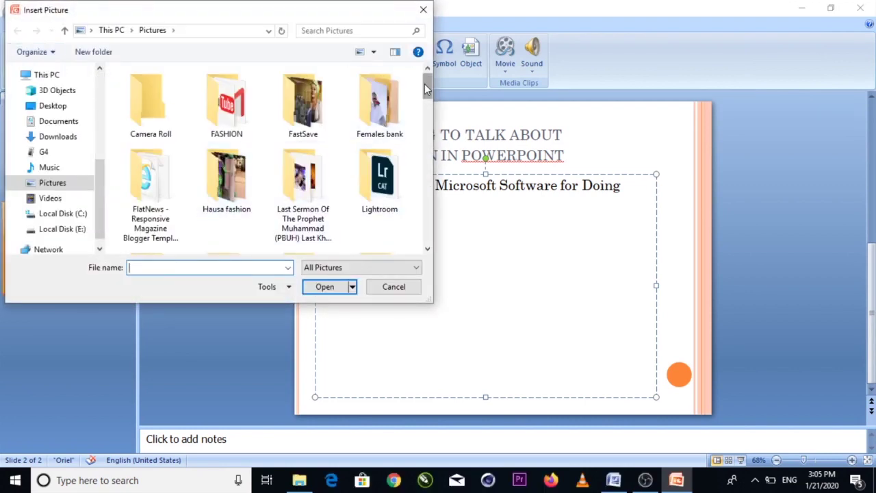
drag(427, 99, 427, 167)
click(284, 198)
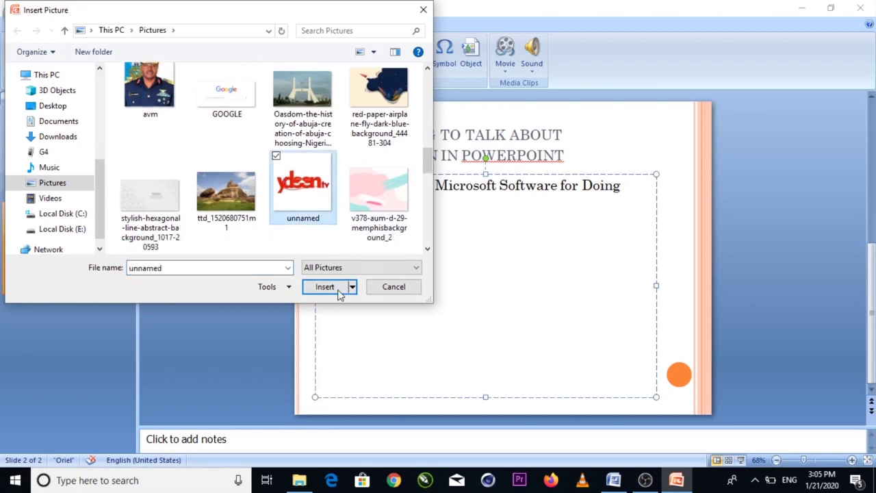
click(340, 289)
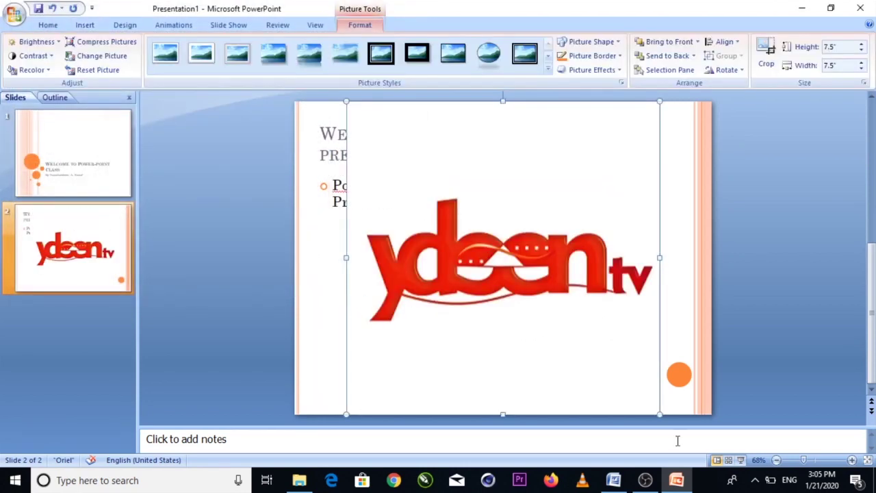
Step: Shrink the logo and move it below the bullet text
drag(654, 404, 474, 230)
drag(415, 182, 576, 274)
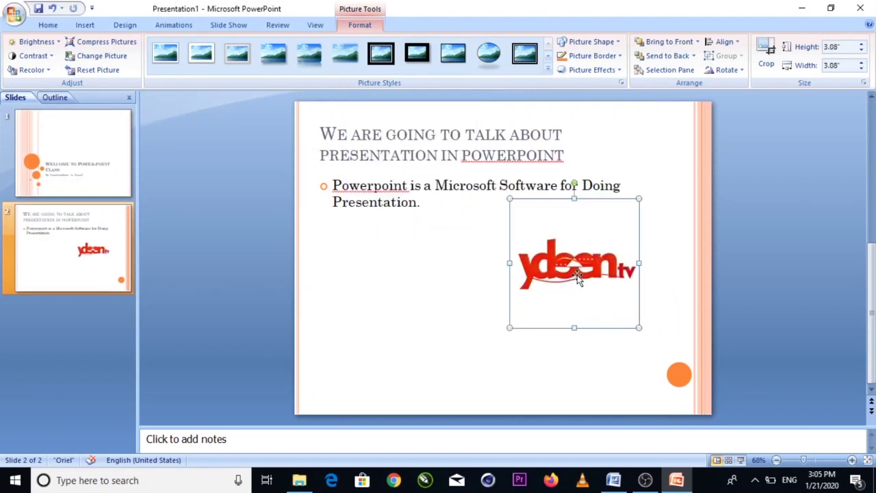
drag(509, 323, 481, 352)
drag(569, 309, 587, 291)
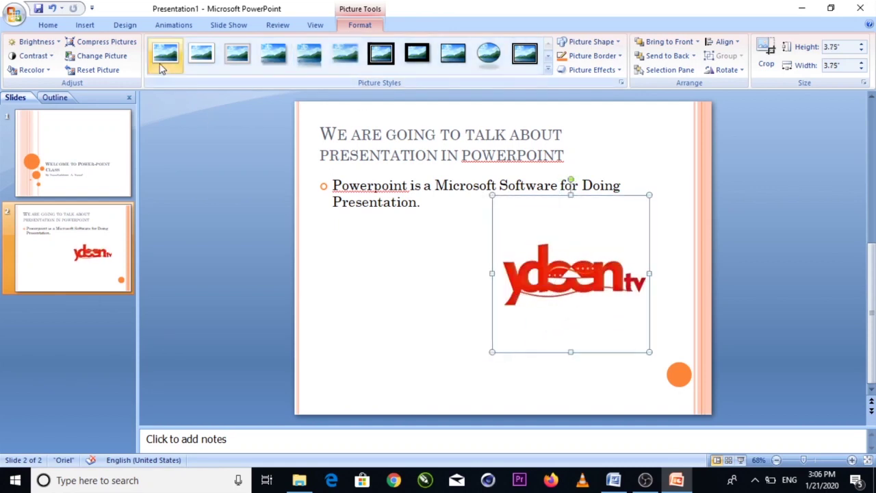
Step: Apply the Rounded Diagonal Corner, White style and settle the logo at about 3.08 inches on the right
click(547, 70)
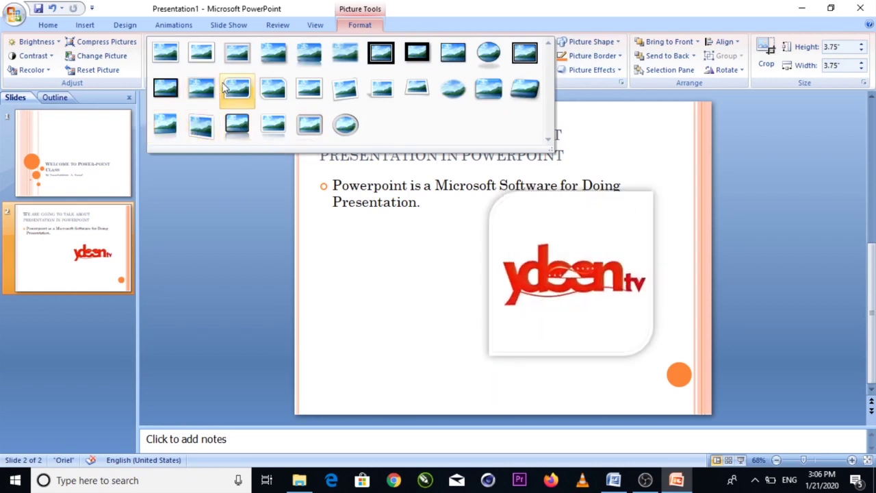
click(227, 88)
drag(607, 254, 608, 266)
drag(649, 359, 621, 331)
drag(589, 251, 607, 250)
key(Escape)
click(570, 288)
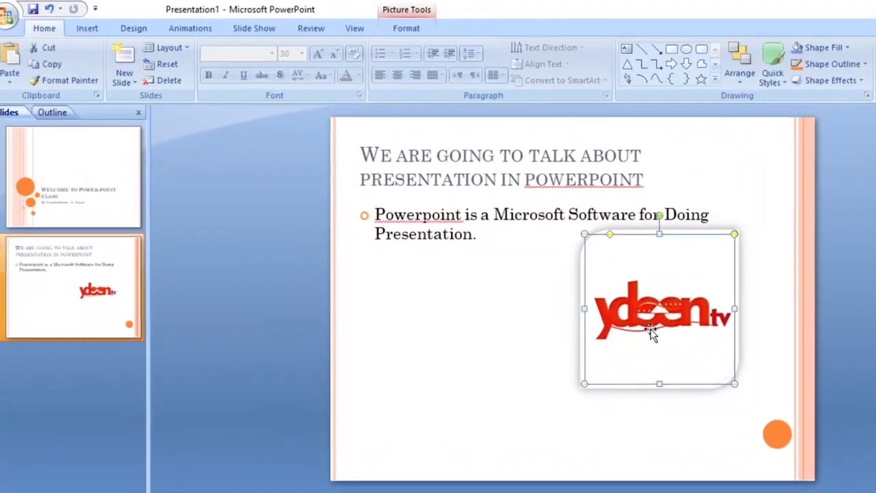
Step: Give slide 1 a sideways-sliding transition
click(74, 177)
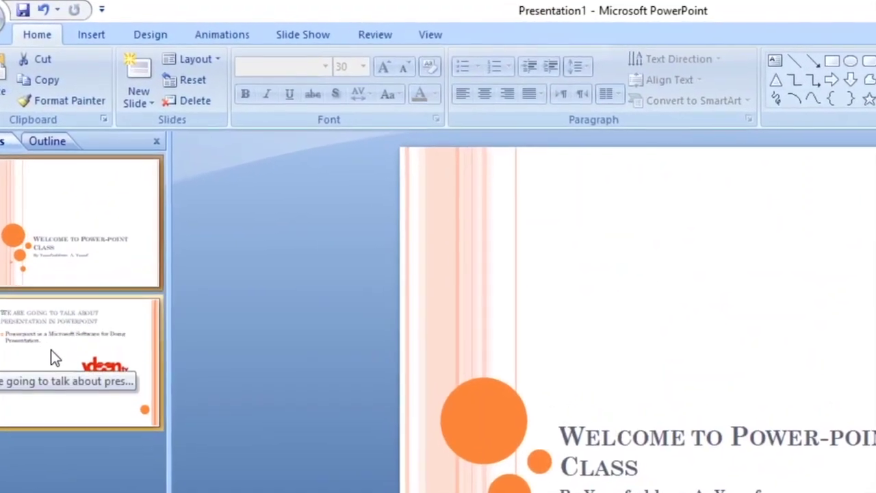
click(55, 357)
click(89, 233)
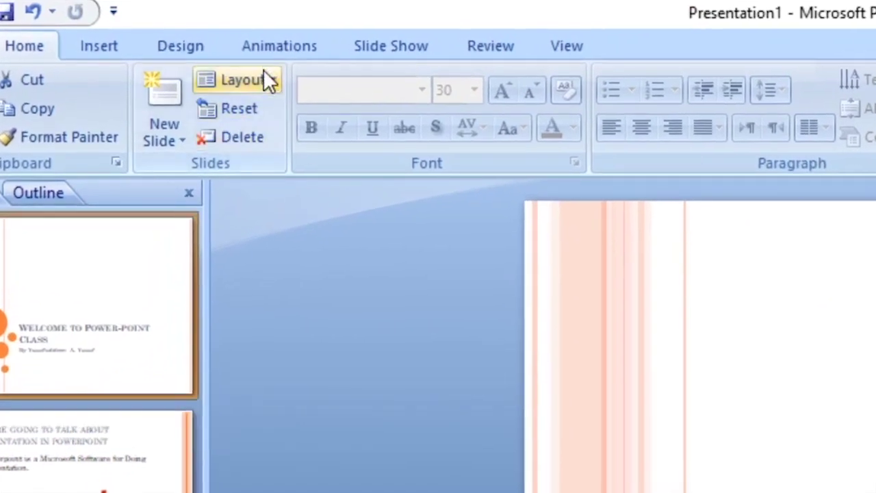
click(288, 42)
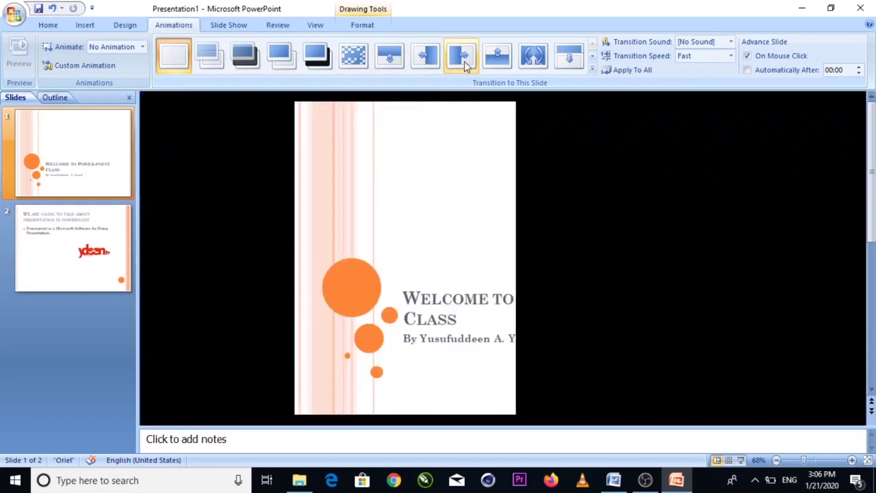
click(462, 57)
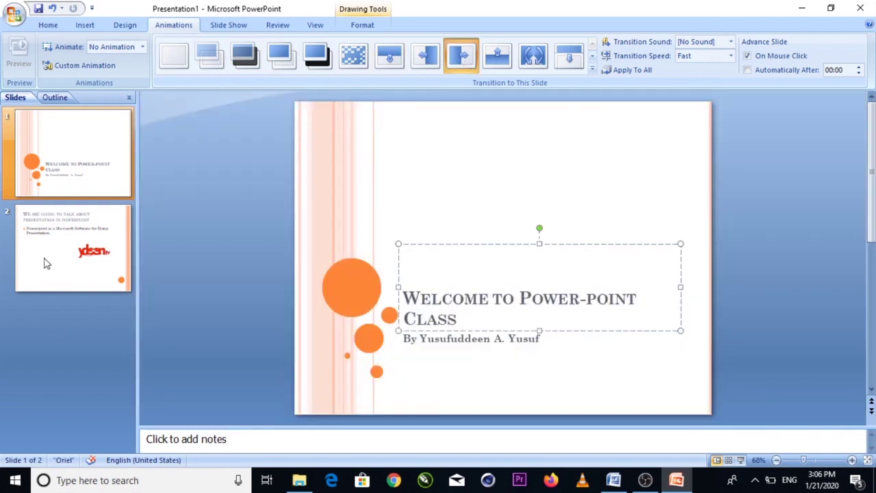
Step: Select slide 2 in the slide thumbnails
click(47, 262)
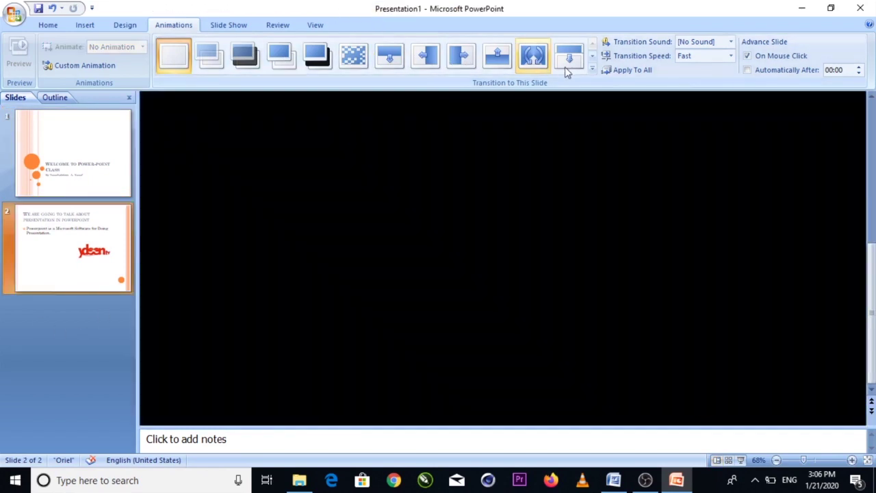
scroll(395, 320, up, 1)
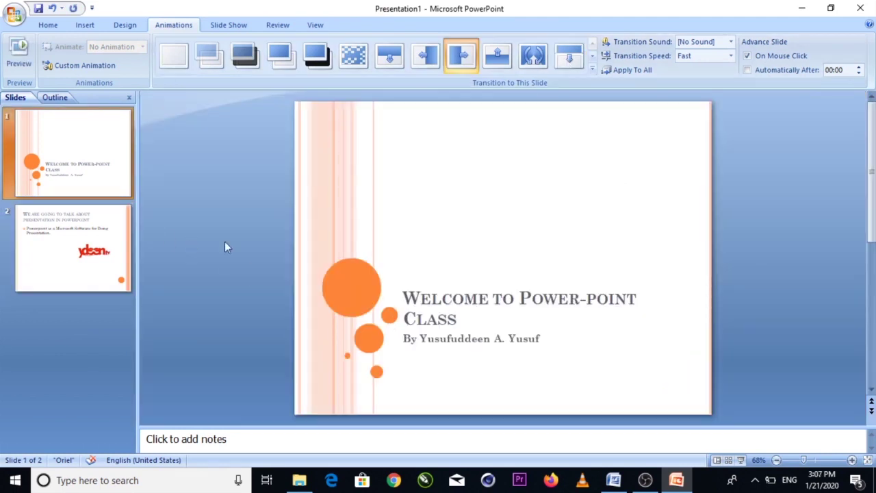
click(56, 252)
Step: Animate the slide 2 logo picture with a Wipe effect
click(582, 274)
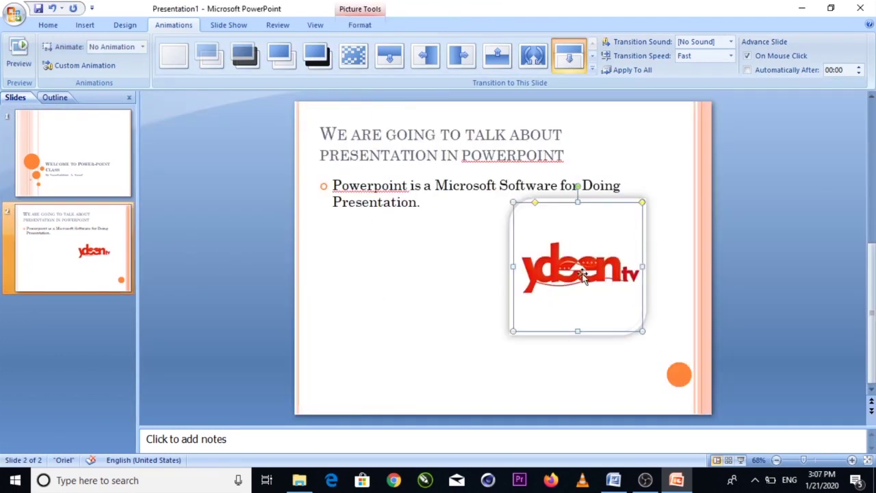
double_click(583, 274)
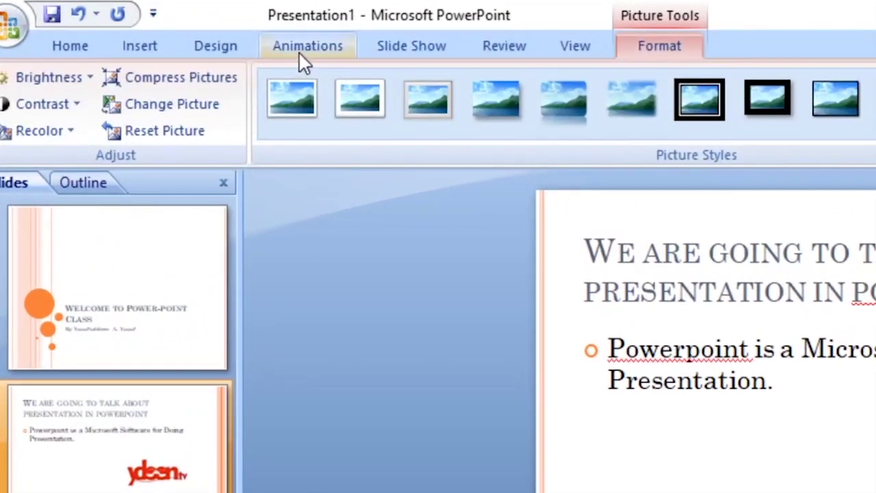
click(301, 55)
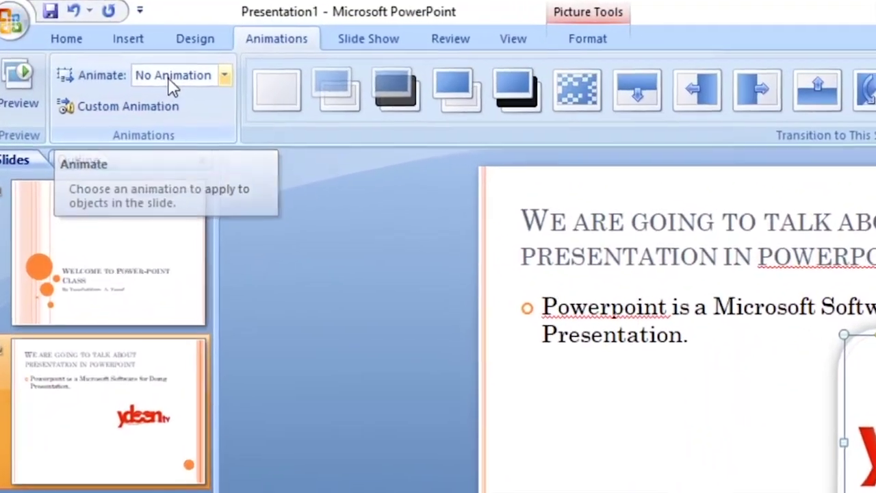
click(132, 58)
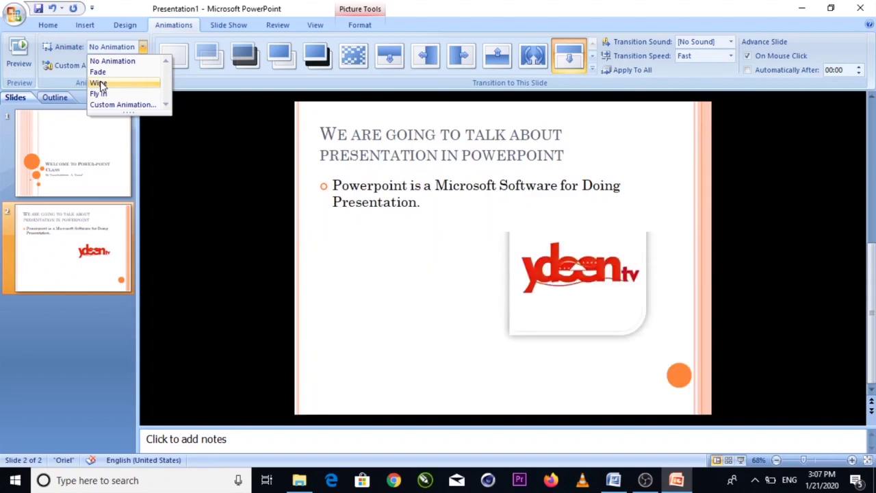
click(112, 83)
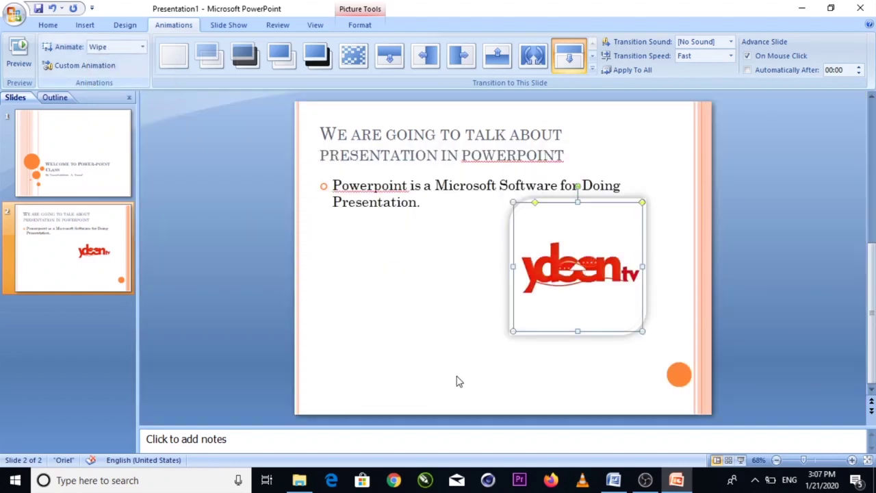
Step: Select the slide 2 title and open the Custom Animation pane
click(400, 134)
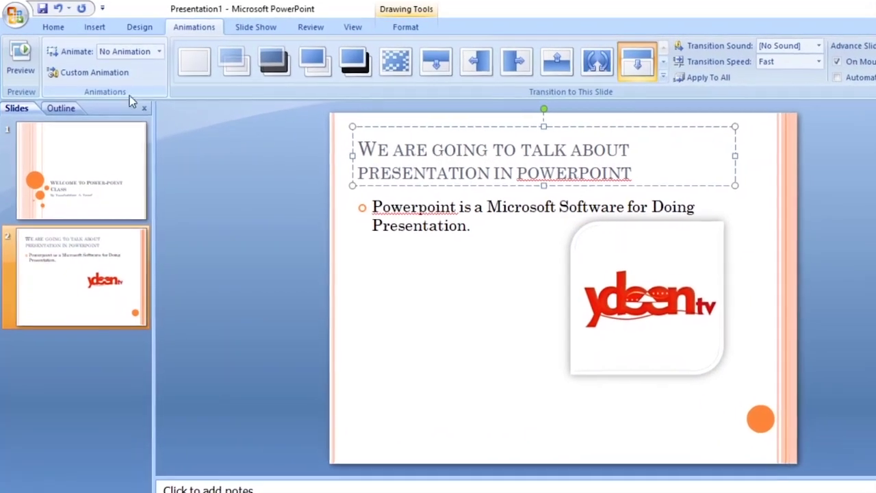
click(120, 54)
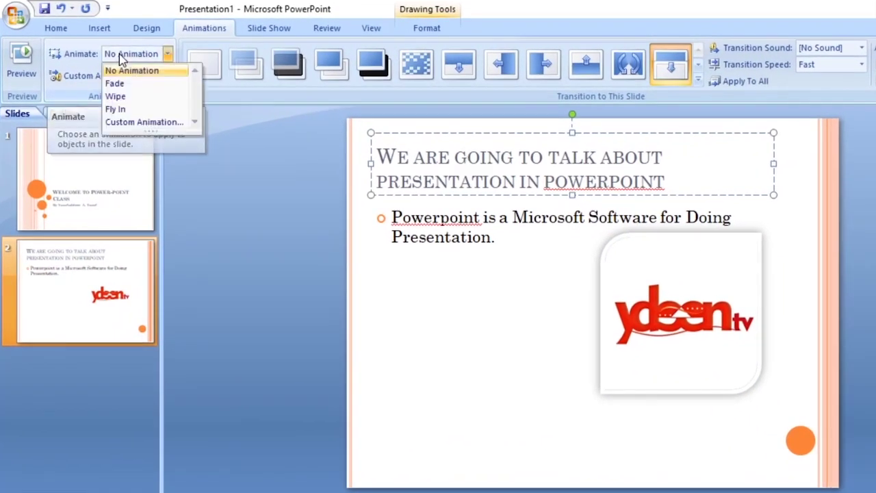
click(159, 122)
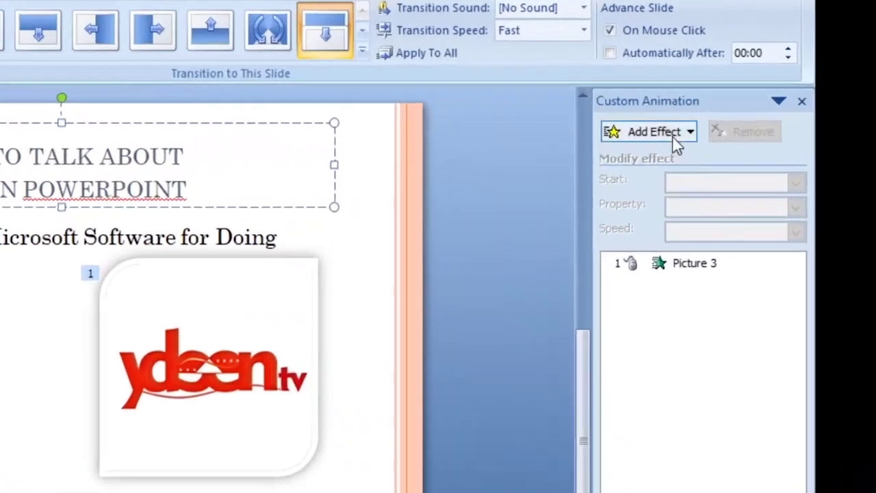
Step: Add a Diamond entrance effect to the slide 2 title as effect 2, after the logo
click(784, 119)
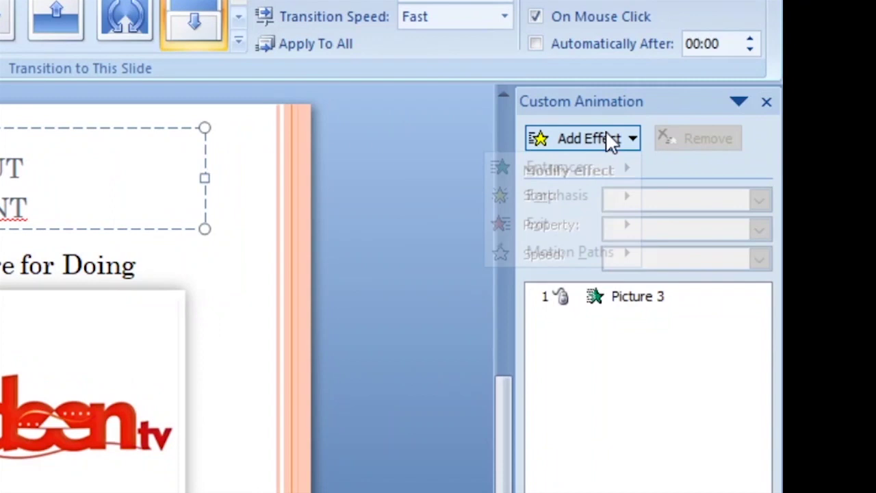
mouse_move(589, 253)
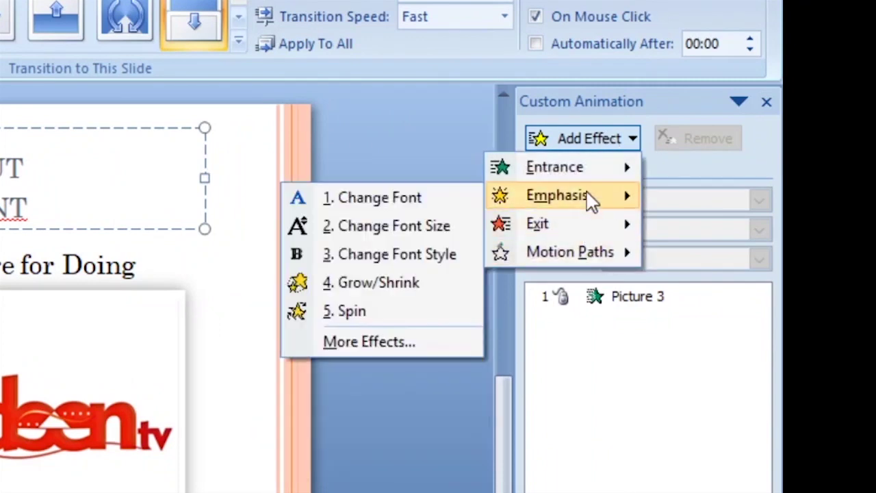
mouse_move(585, 172)
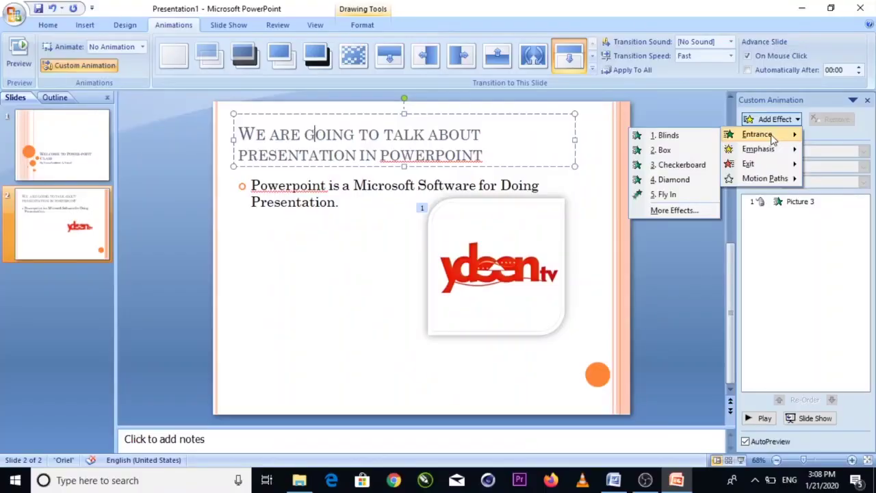
click(387, 254)
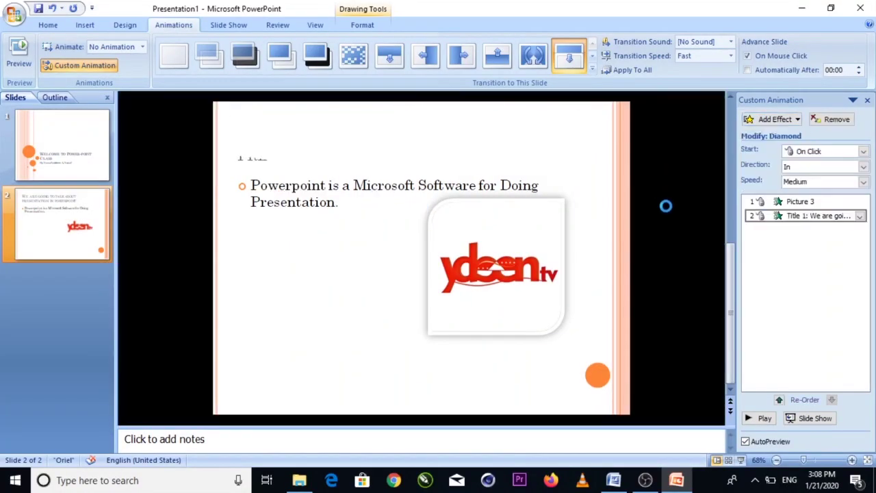